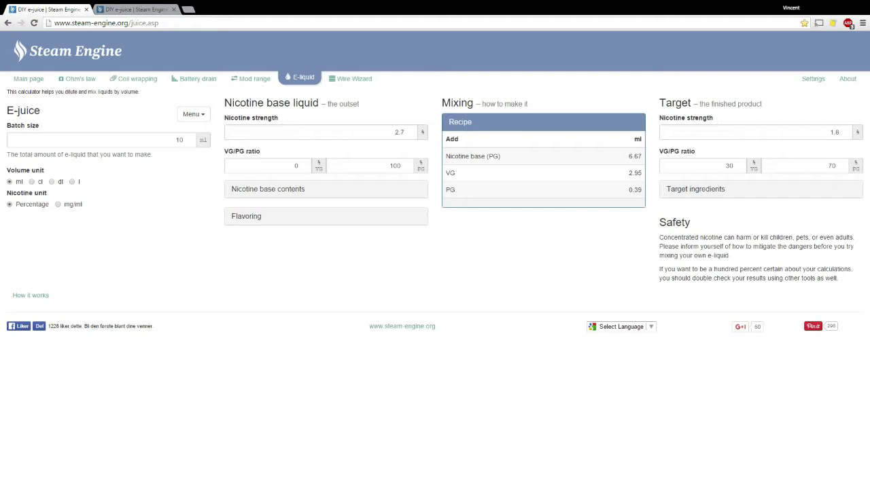
Switch the nicotine unit to mg/ml and examine the note about nicotine density
click(58, 204)
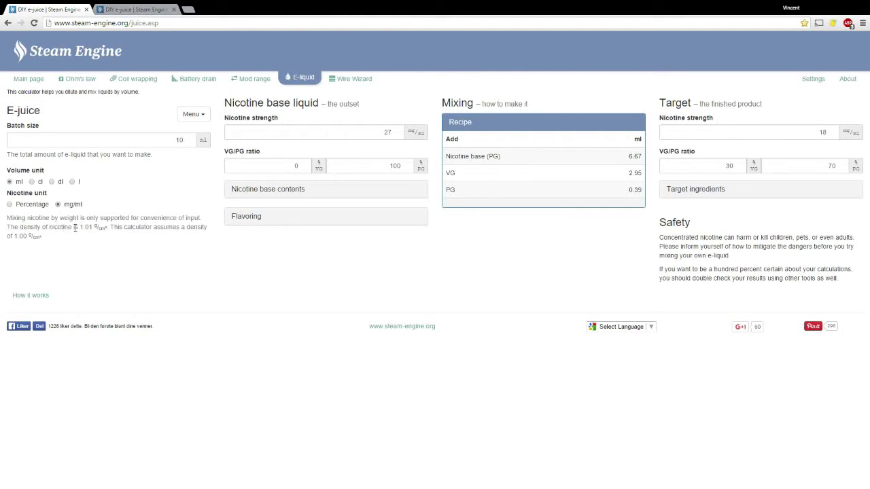
drag(80, 228, 105, 229)
click(71, 246)
drag(17, 236, 106, 233)
click(83, 227)
click(106, 227)
Set the nicotine base liquid's strength to 25 mg/ml
click(344, 130)
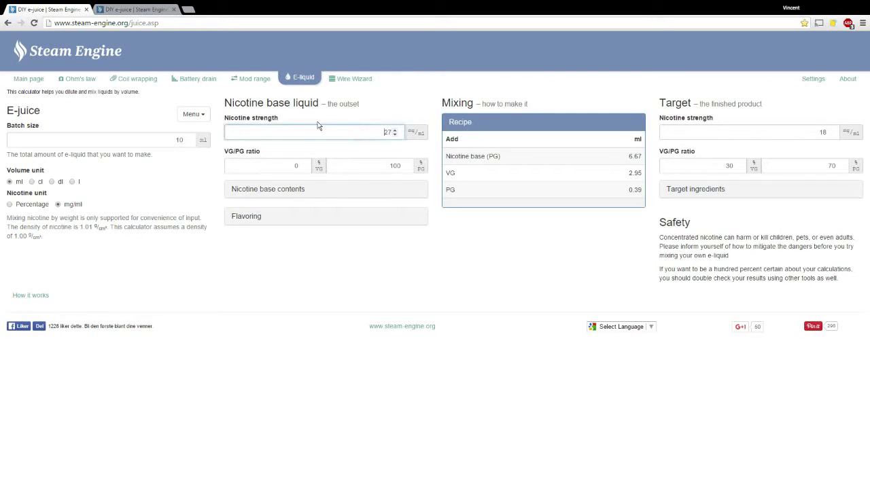
drag(351, 134, 412, 132)
text(25)
key(Return)
drag(358, 133, 407, 132)
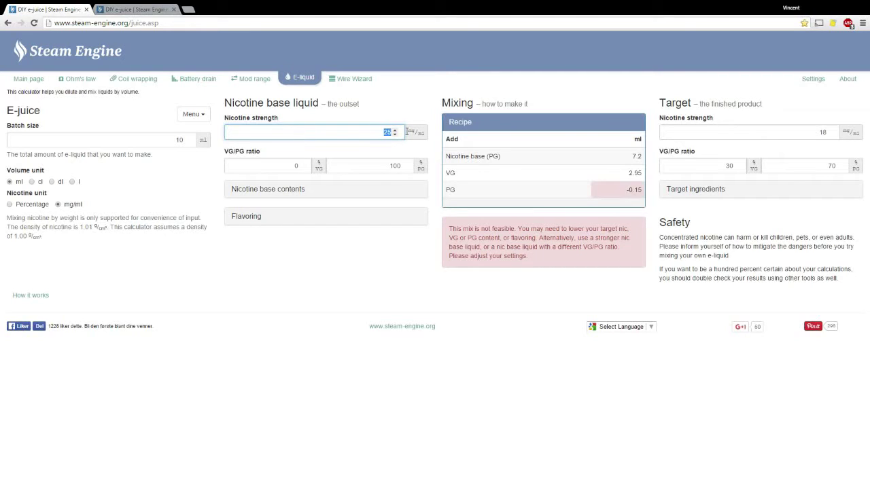
click(320, 153)
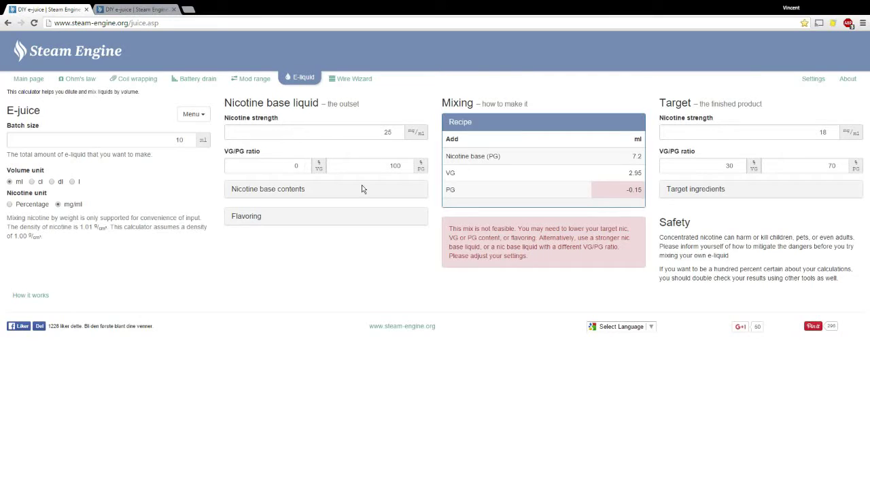
Expand the nicotine base contents and add two flavorings named Lemon and Lime
click(280, 193)
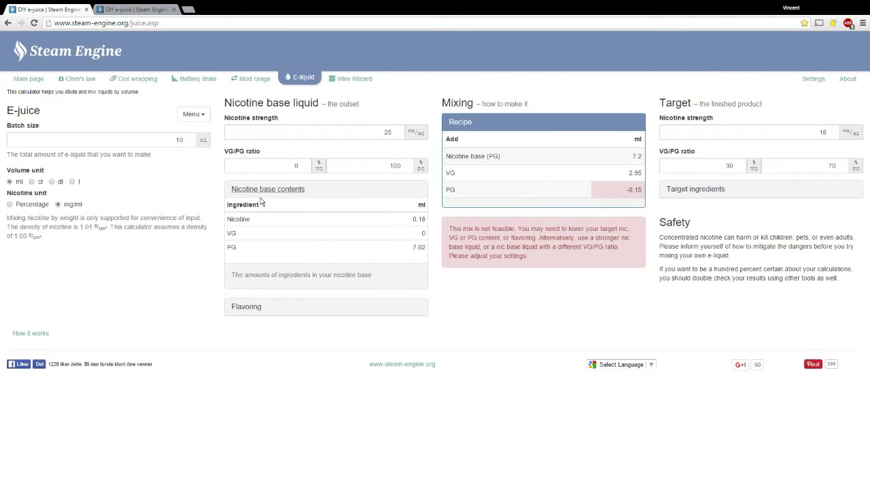
click(257, 309)
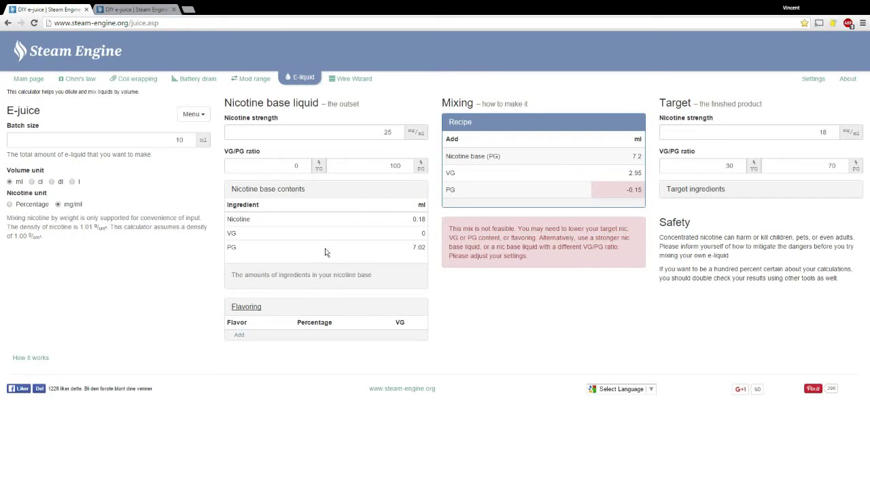
click(239, 337)
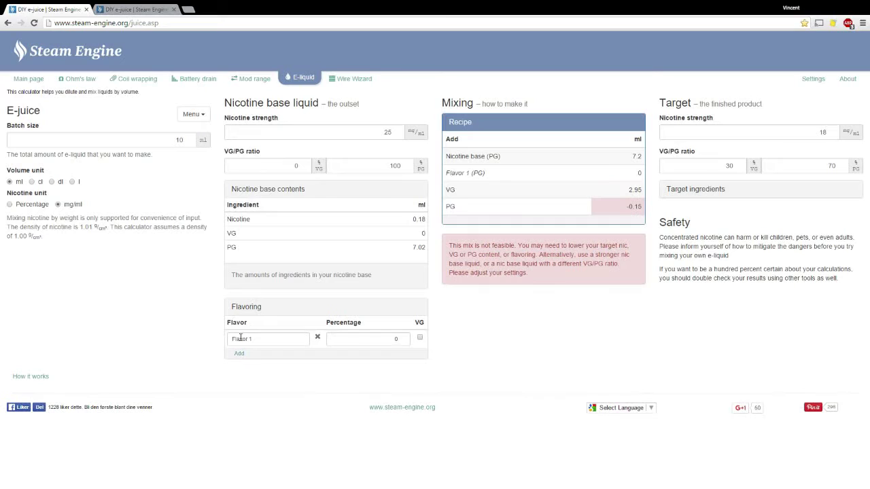
click(280, 337)
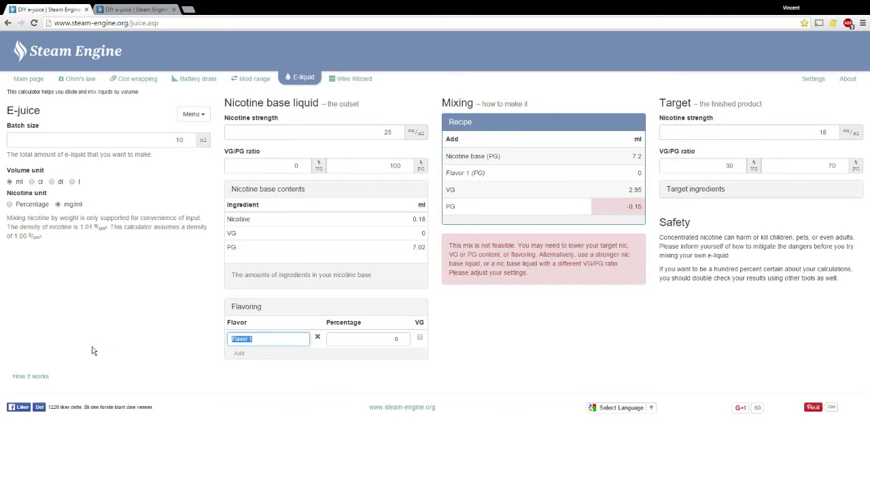
text(Lemon)
click(239, 354)
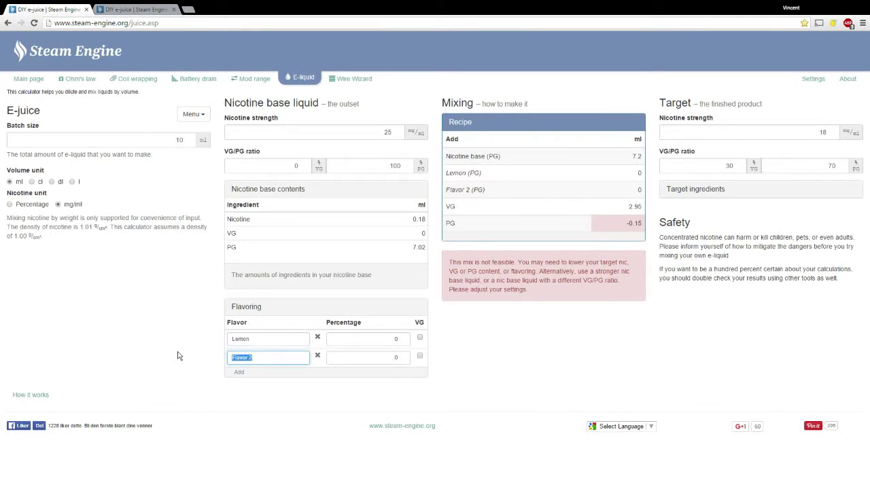
text(Lime)
Set the percentage of both the Lemon and the Lime flavoring to 5
click(374, 339)
click(366, 359)
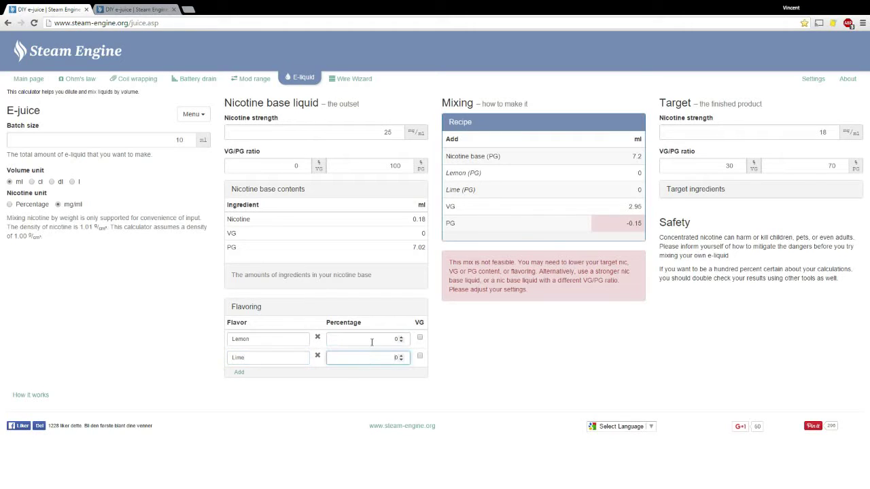
click(371, 339)
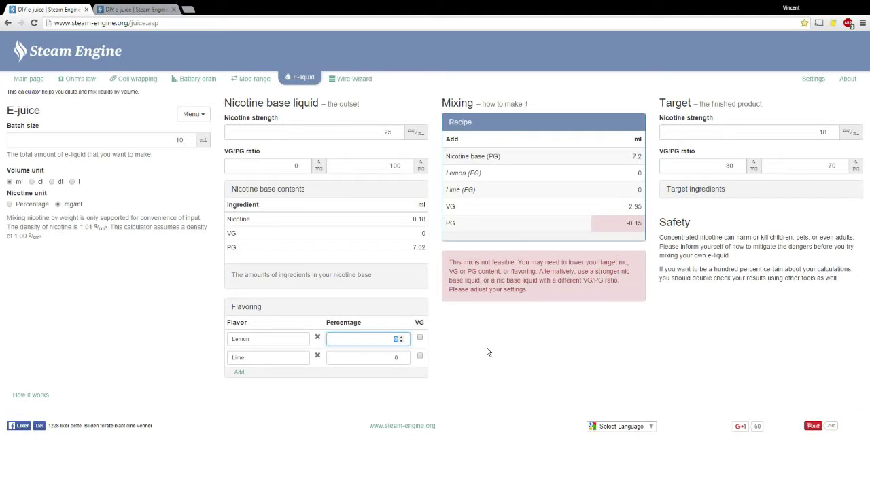
text(5)
key(Tab)
key(Tab)
key(Tab)
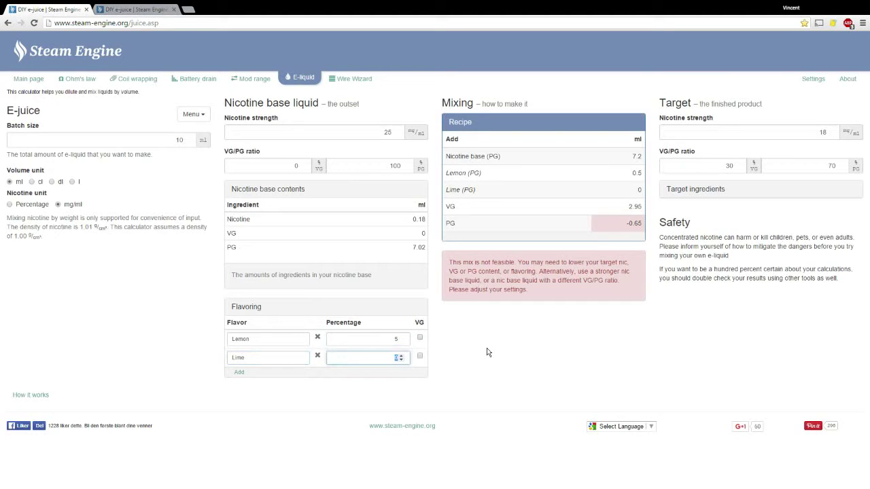
text(5)
Mark the Lemon flavoring as VG-based and clear that mark again
click(420, 338)
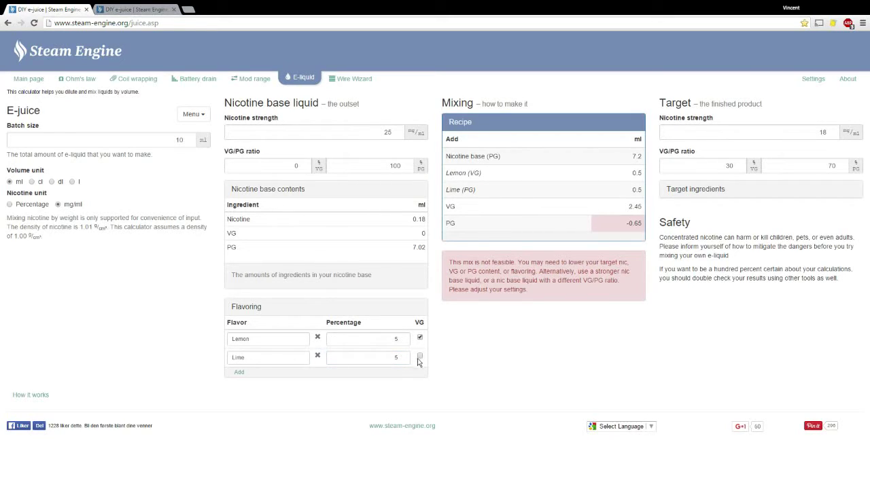
click(419, 339)
Set the target nicotine strength to 3 mg/ml and the target VG share to 80%
click(767, 131)
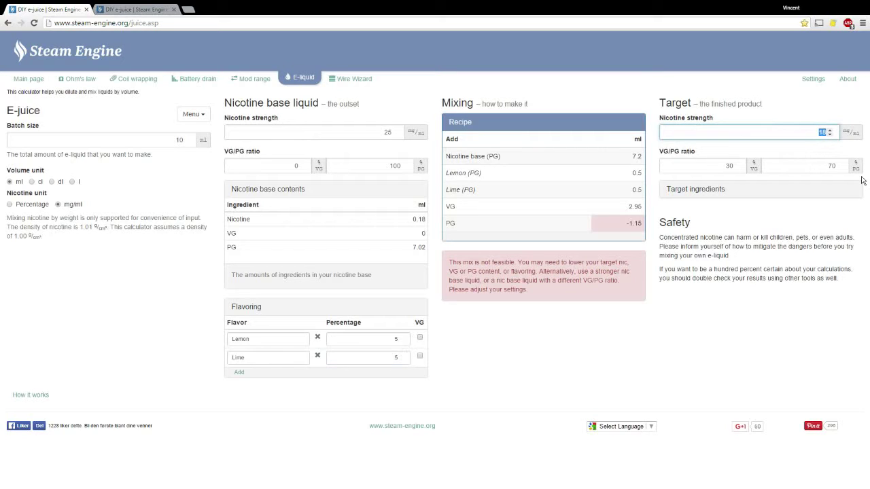
text(3)
click(736, 164)
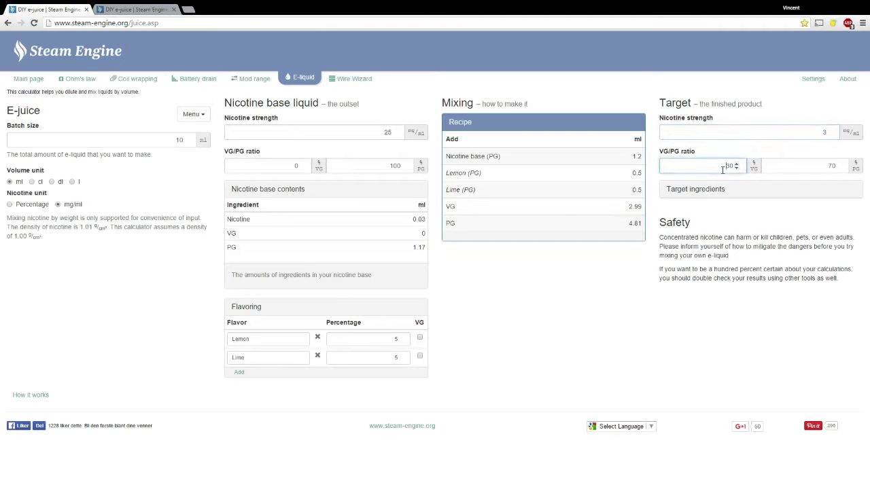
double_click(730, 166)
text(80)
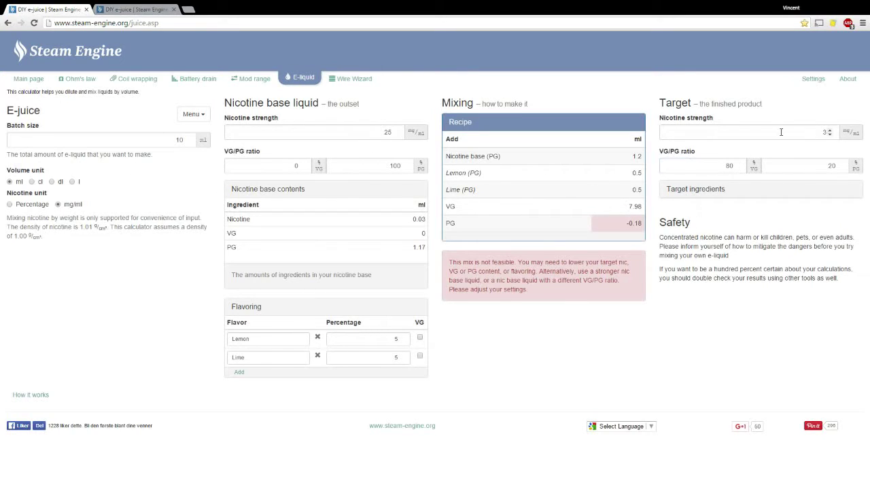
Examine the VG/PG ratios of the target and the nicotine base liquid against the mixing recipe
click(716, 166)
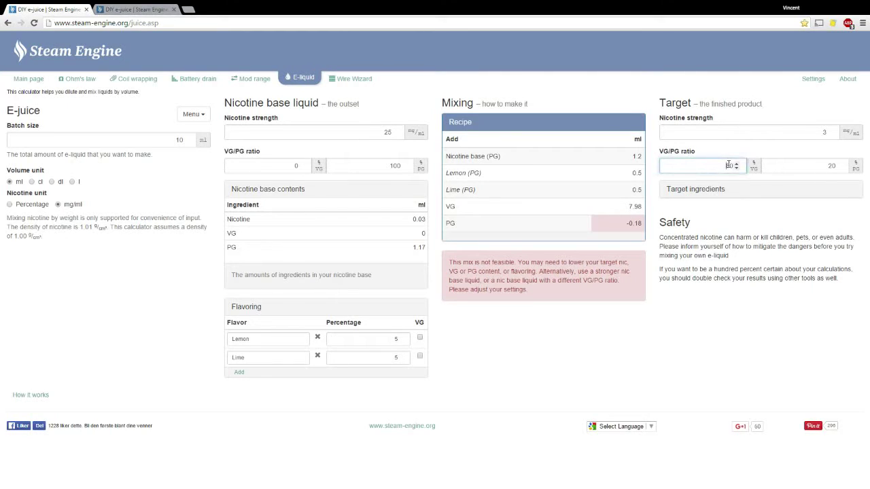
key(Tab)
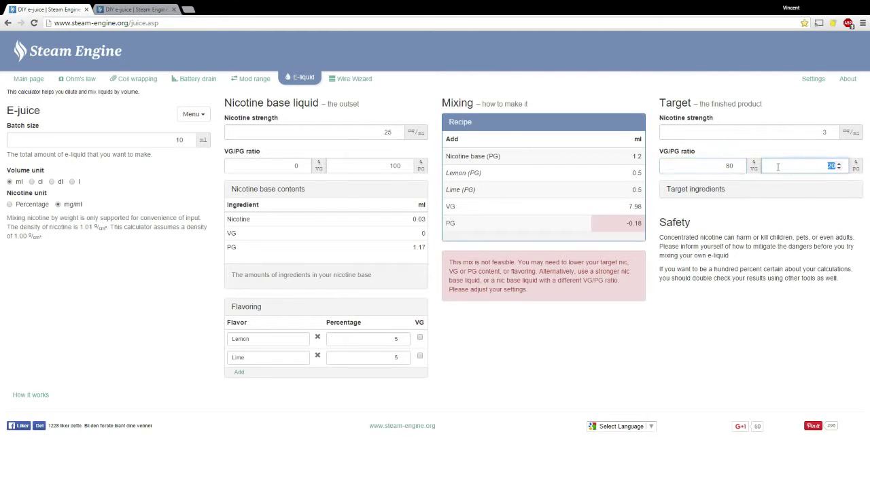
double_click(730, 166)
click(721, 166)
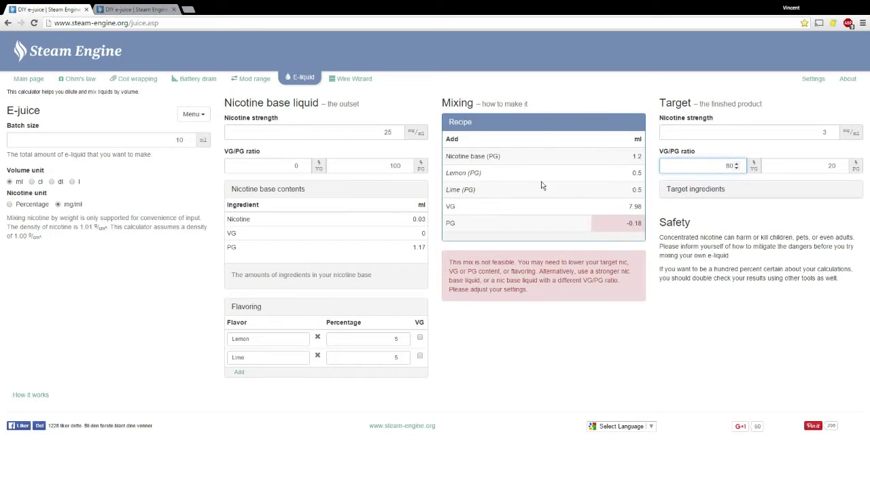
click(286, 164)
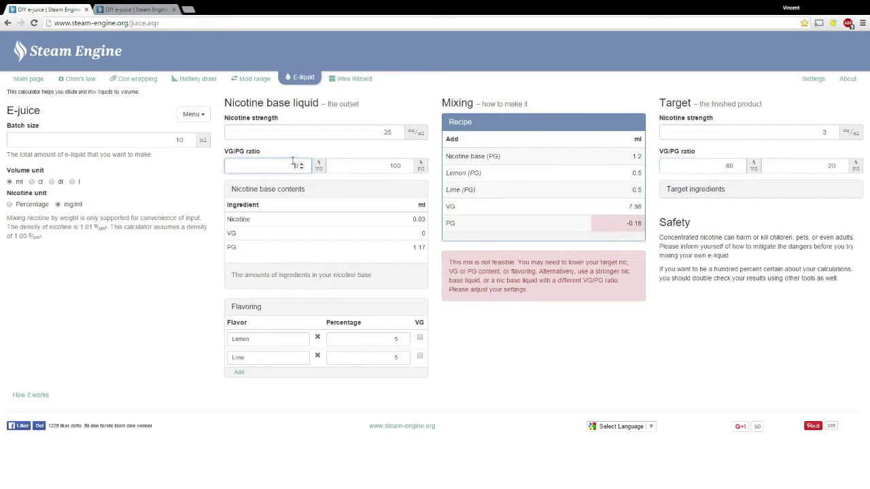
click(404, 166)
double_click(395, 166)
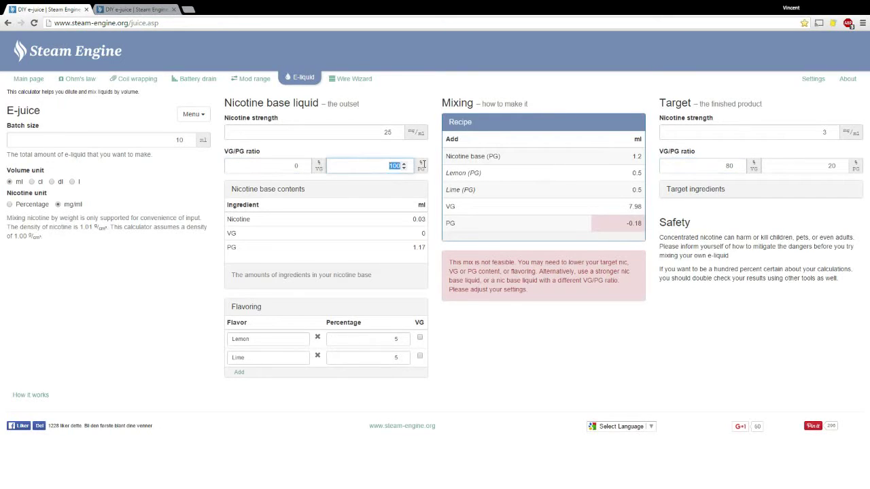
click(376, 166)
double_click(377, 166)
click(295, 166)
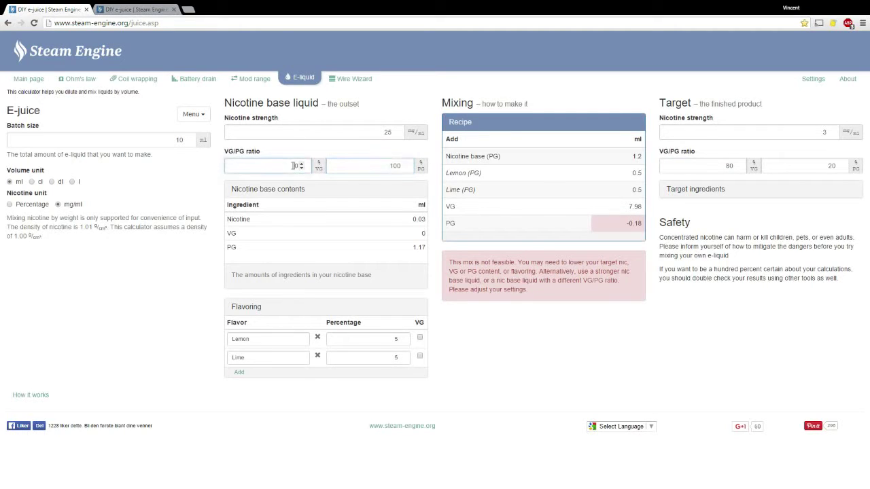
click(373, 167)
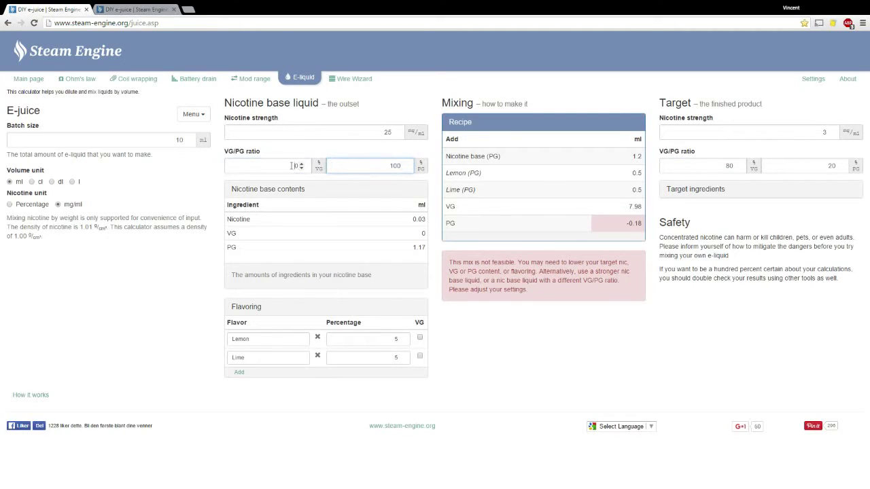
click(288, 166)
click(383, 167)
click(360, 154)
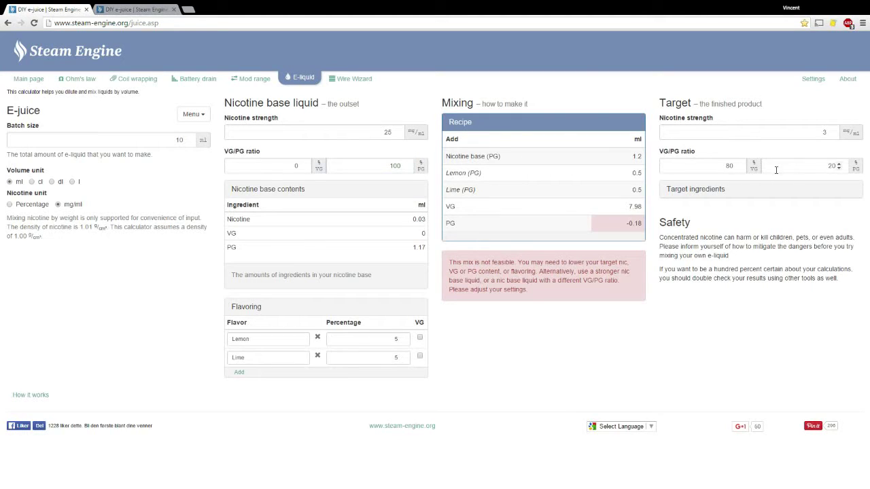
Set the target VG share to 70%
click(697, 194)
click(695, 191)
double_click(715, 165)
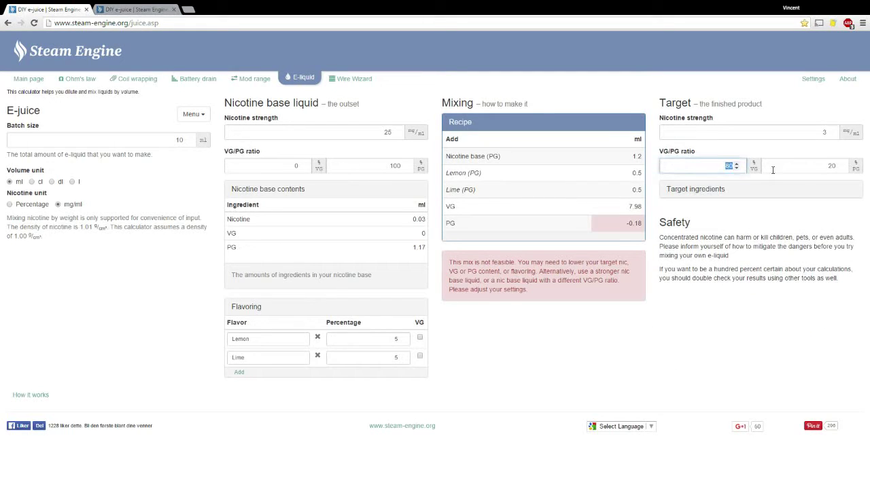
text(70)
click(815, 223)
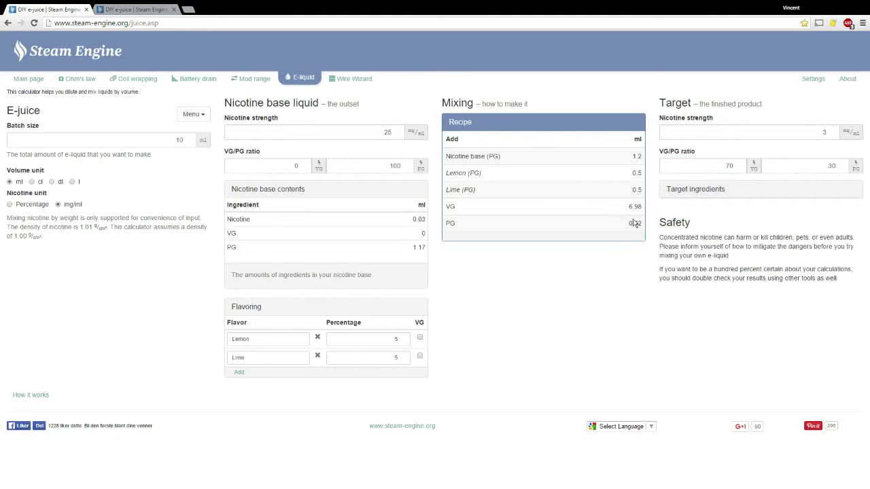
Examine the recipe's millilitre amounts for the nicotine base, the Lemon flavoring and VG
drag(632, 157, 642, 159)
click(641, 157)
drag(632, 173, 641, 172)
click(630, 210)
mouse_move(630, 205)
mouse_down()
mouse_move(643, 205)
mouse_move(635, 207)
mouse_up()
click(641, 206)
click(630, 213)
click(641, 206)
click(629, 211)
mouse_move(632, 206)
mouse_down()
mouse_move(644, 206)
mouse_move(630, 207)
mouse_up()
click(643, 209)
click(629, 211)
click(644, 208)
click(630, 207)
drag(629, 208, 642, 208)
click(641, 207)
Examine the VG and PG shares of the finished product's target ratio
click(810, 166)
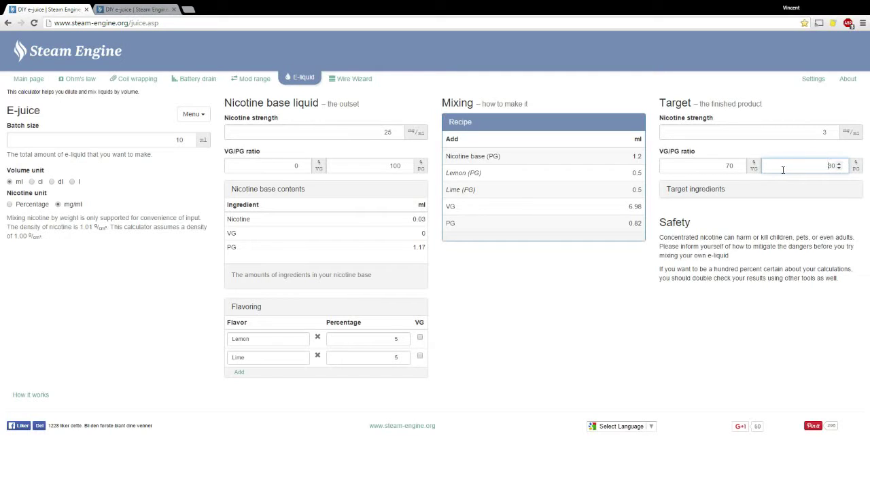
click(736, 165)
click(764, 165)
double_click(847, 166)
click(714, 164)
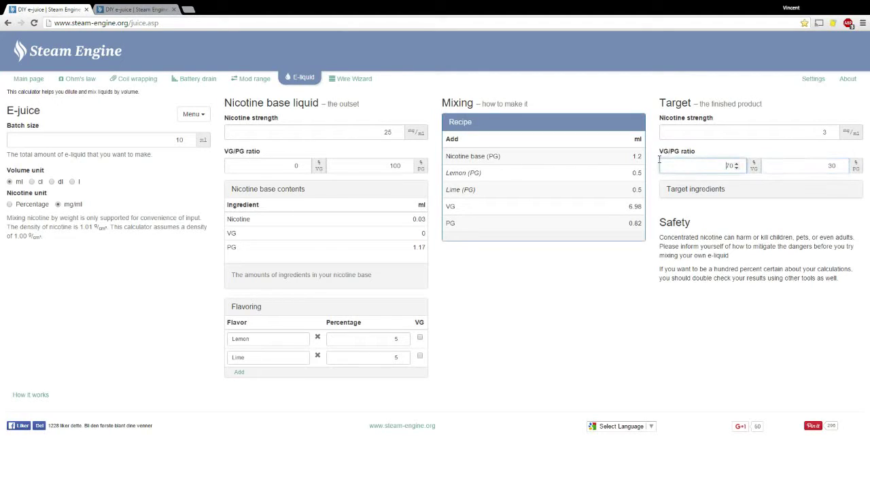
click(822, 170)
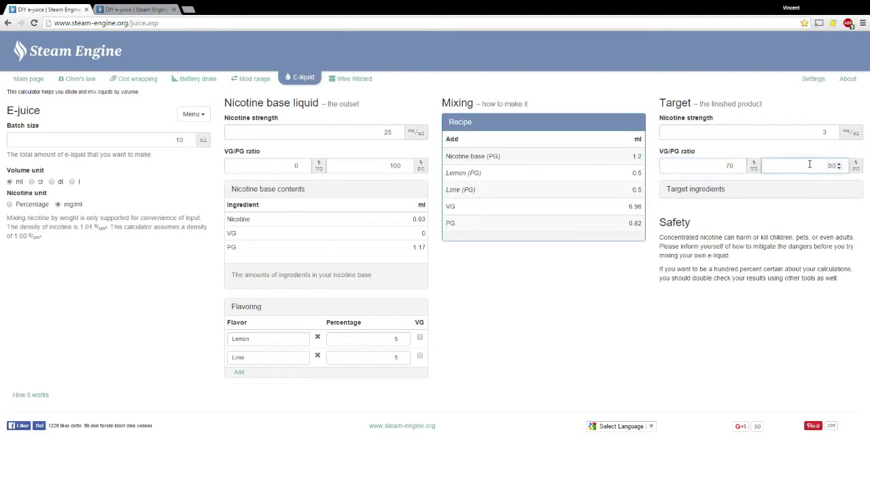
click(716, 164)
click(744, 193)
Switch to the other e-juice calculator page, which holds the Strawberry and Lime recipe
click(111, 14)
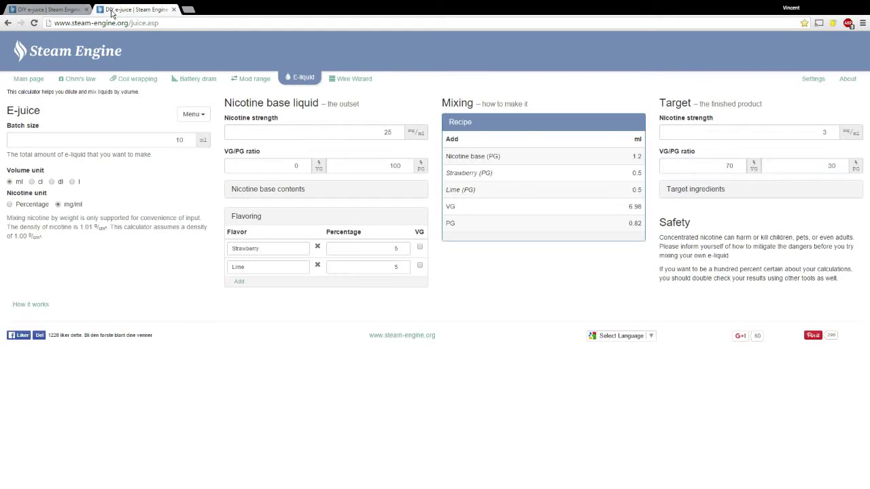